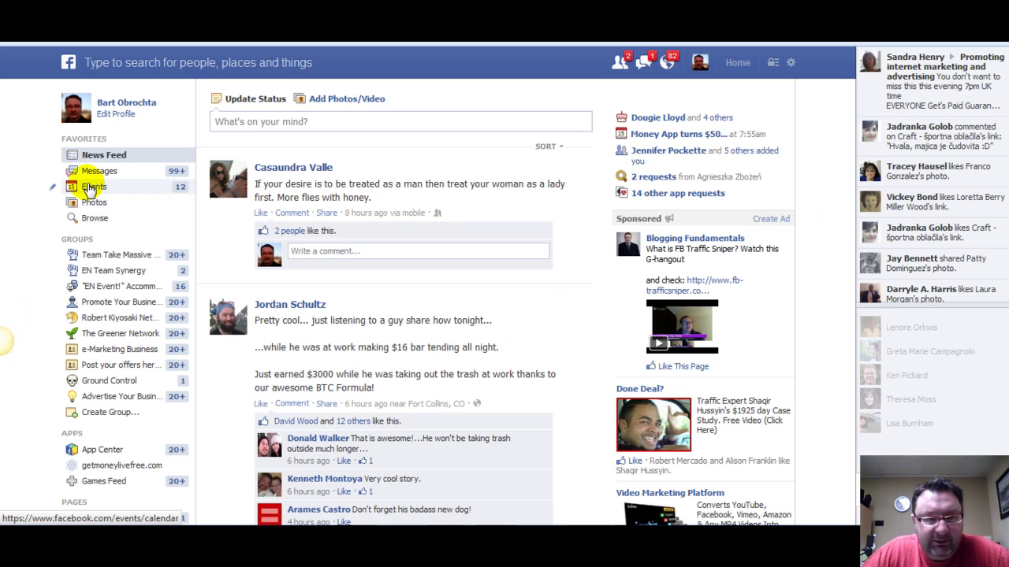
- Go to the Events page and start a new event with a blank Create New Event form
click(91, 188)
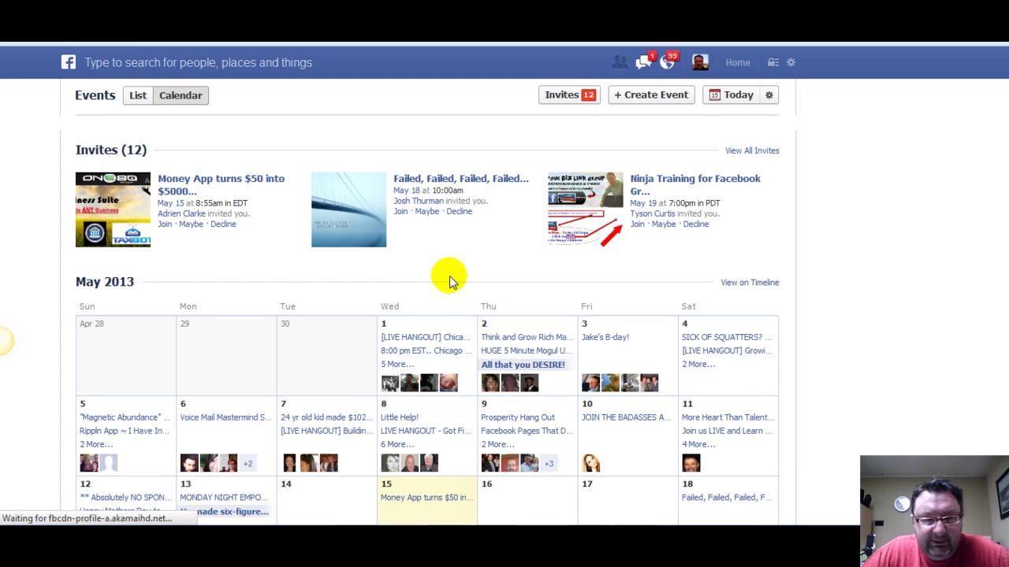
click(666, 101)
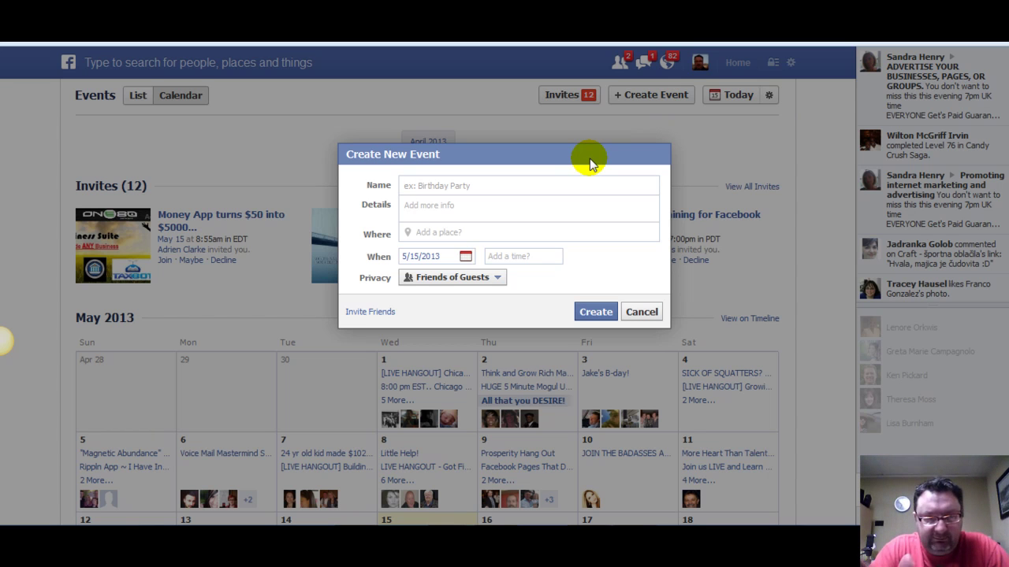
text(Webinar)
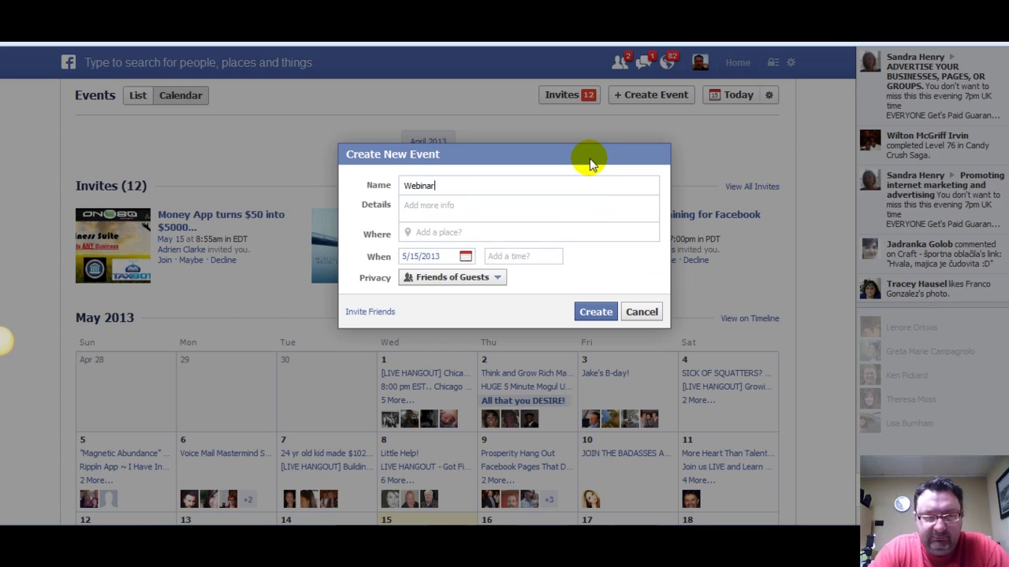
key(Tab)
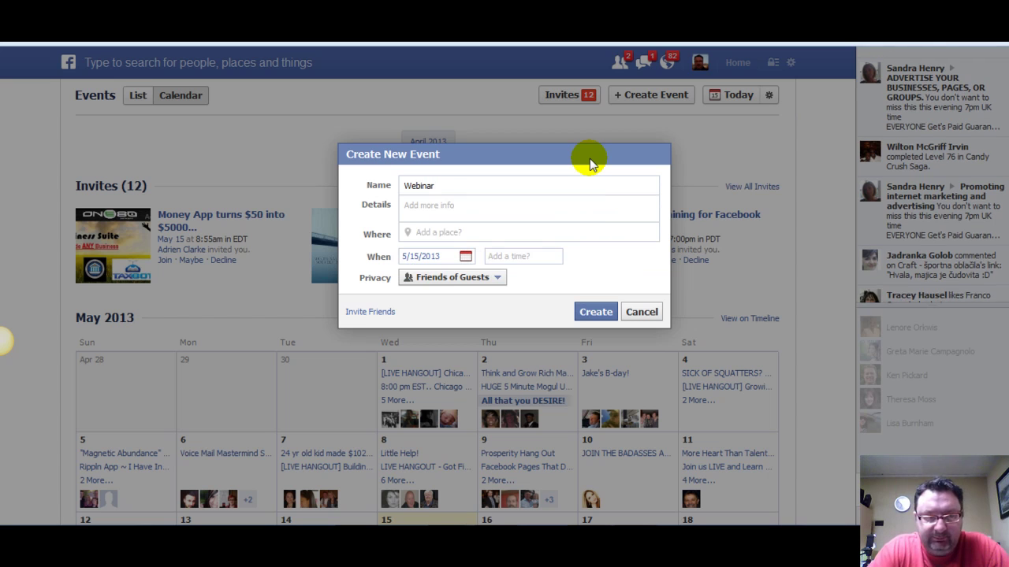
text(Details)
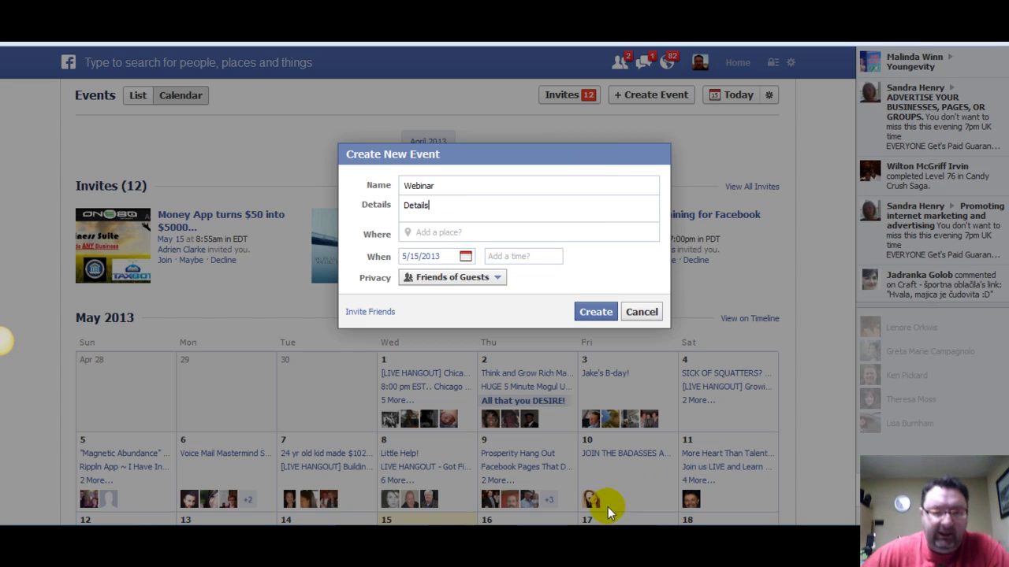
click(415, 239)
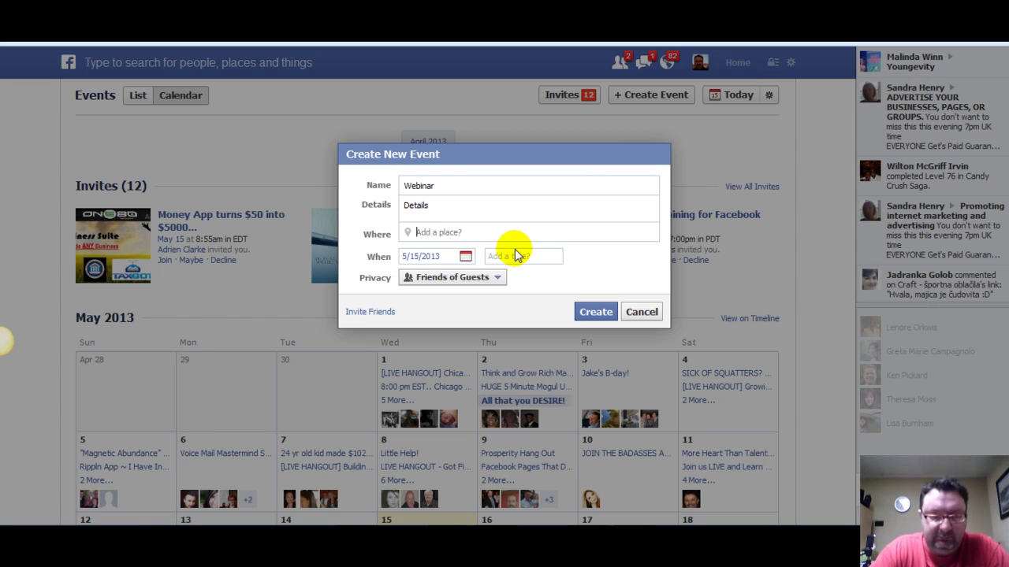
text(htt)
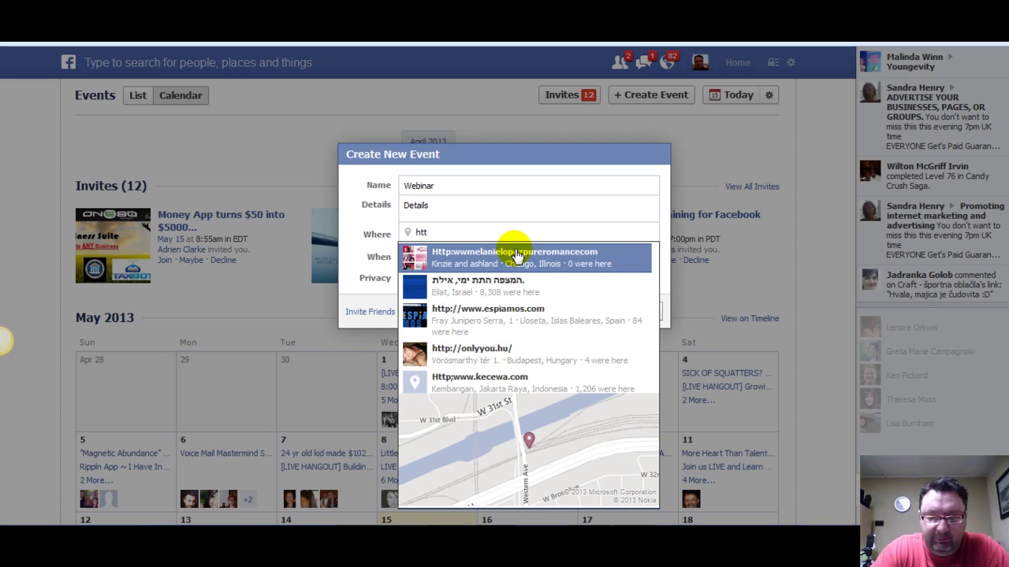
text(p:/)
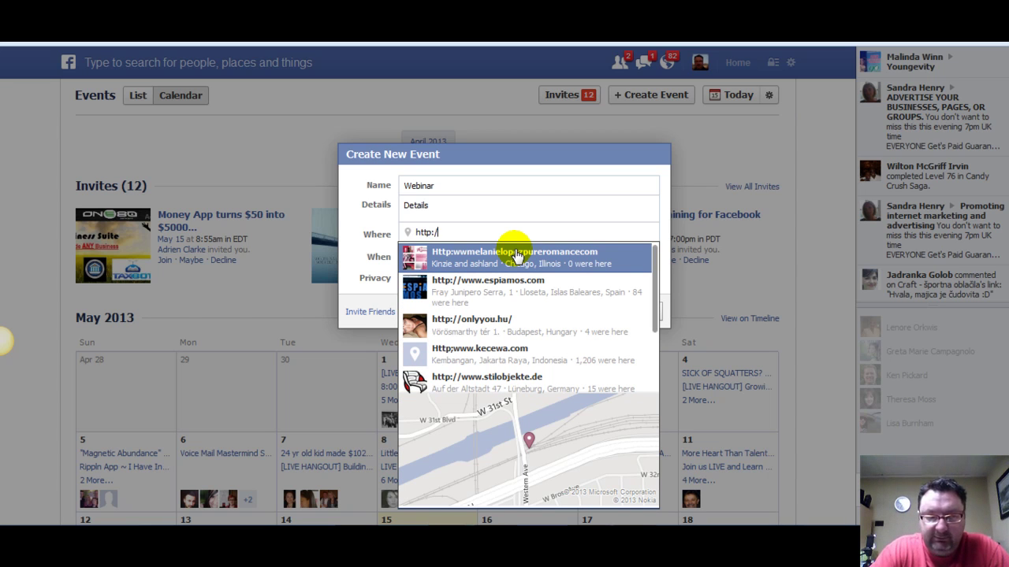
text(/)
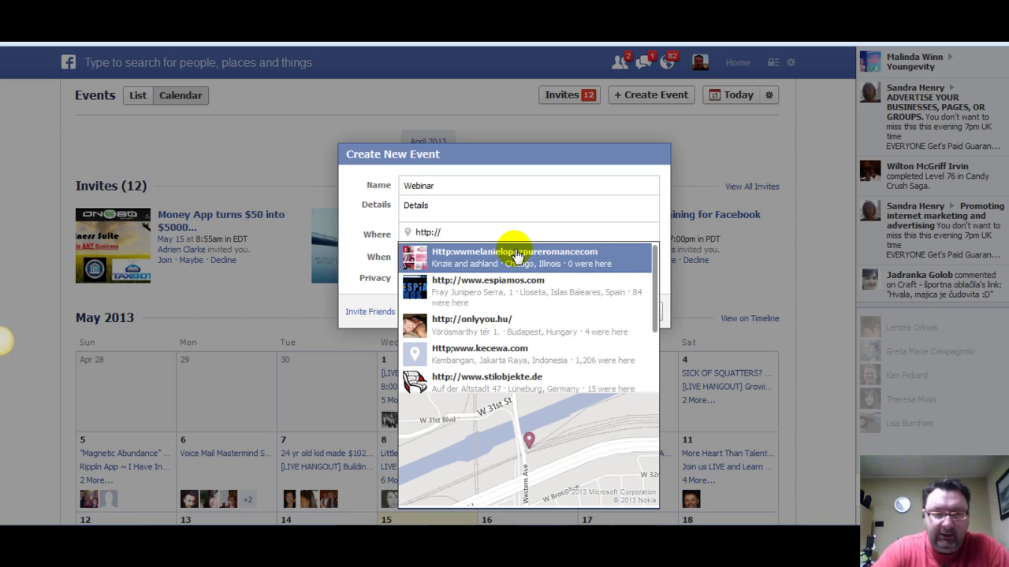
text(bartobrochta)
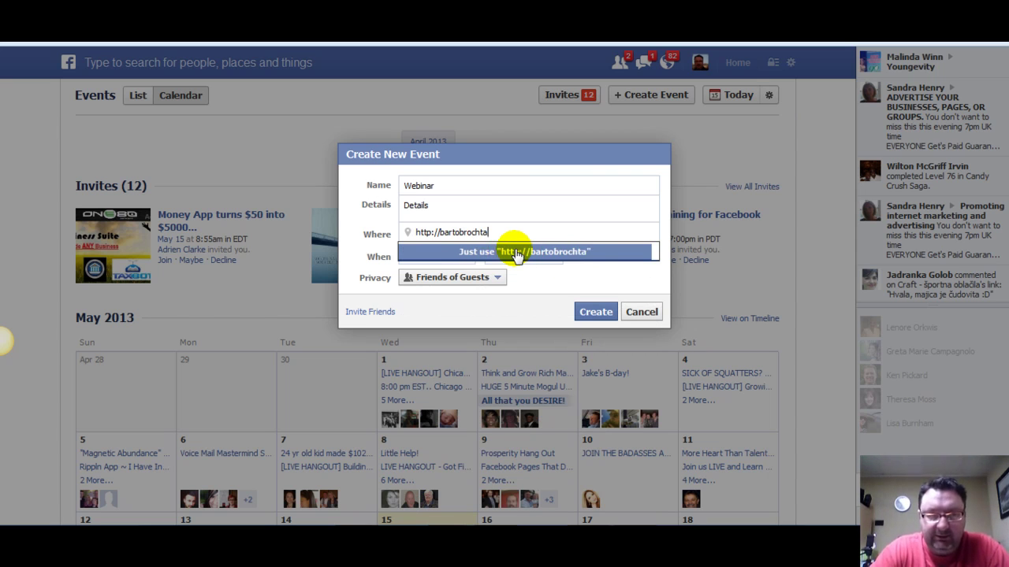
text(.com)
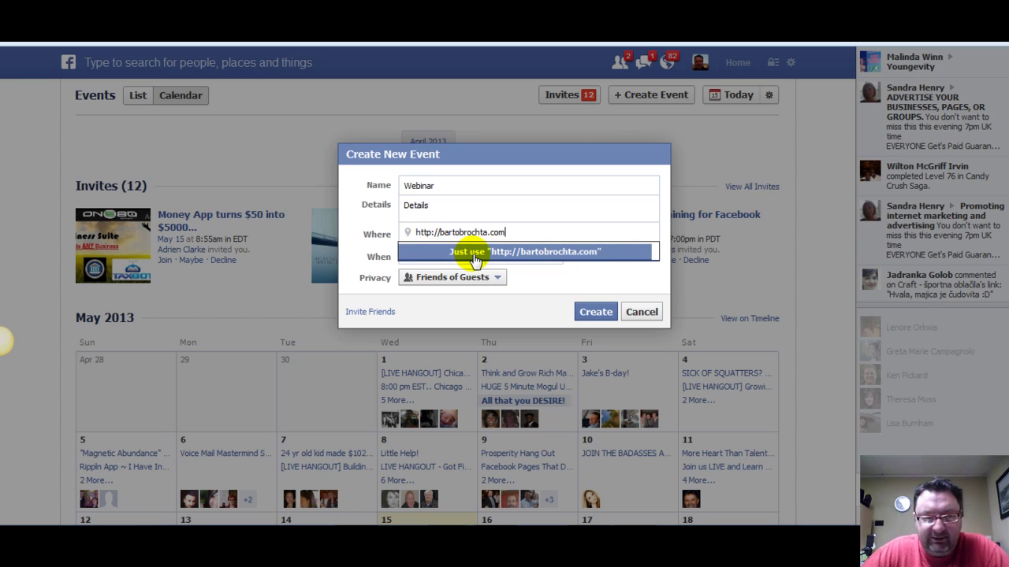
- Accept the web address as location, set start time to 8:15 am, and make the event Public
click(475, 252)
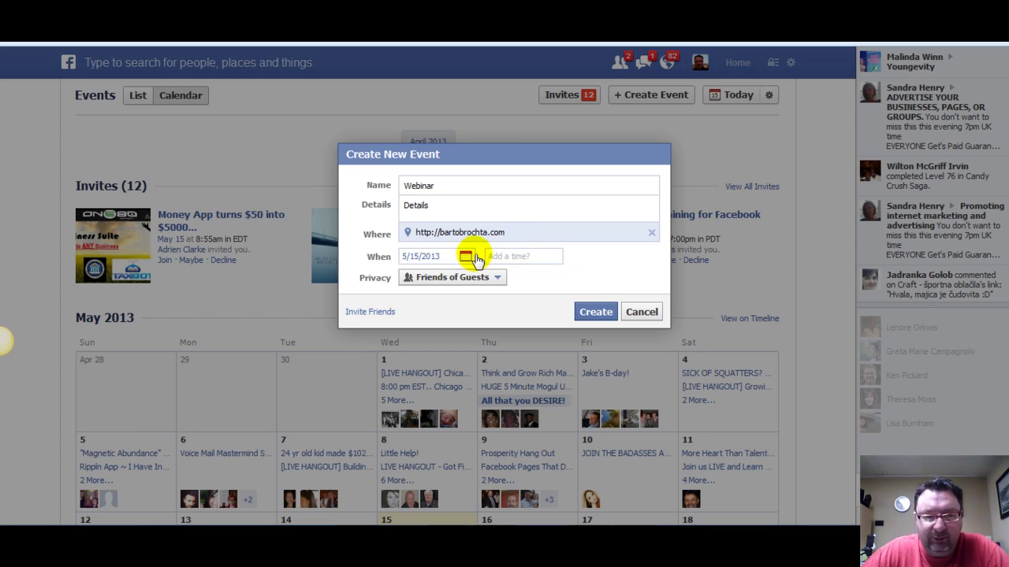
click(520, 257)
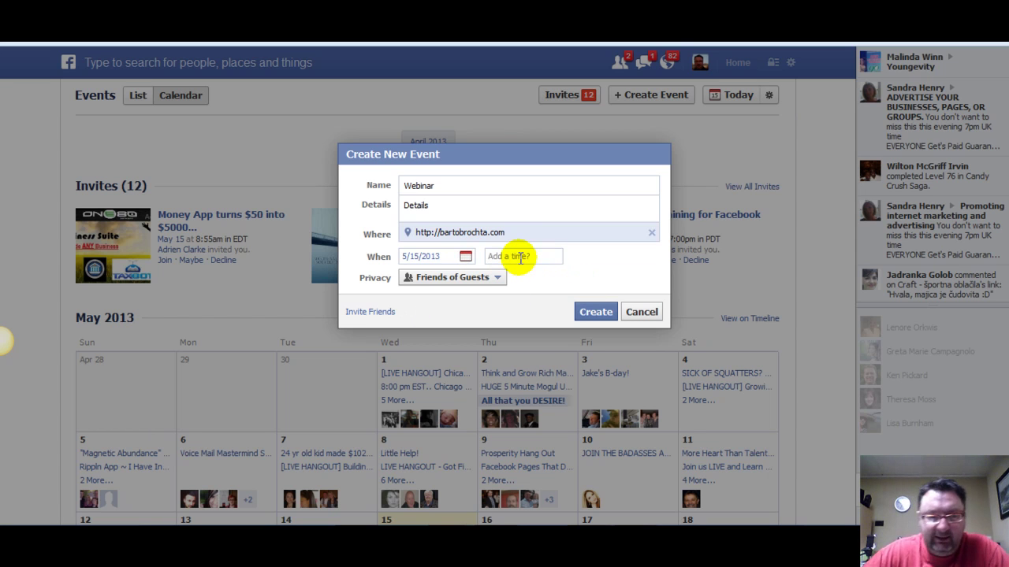
text(8)
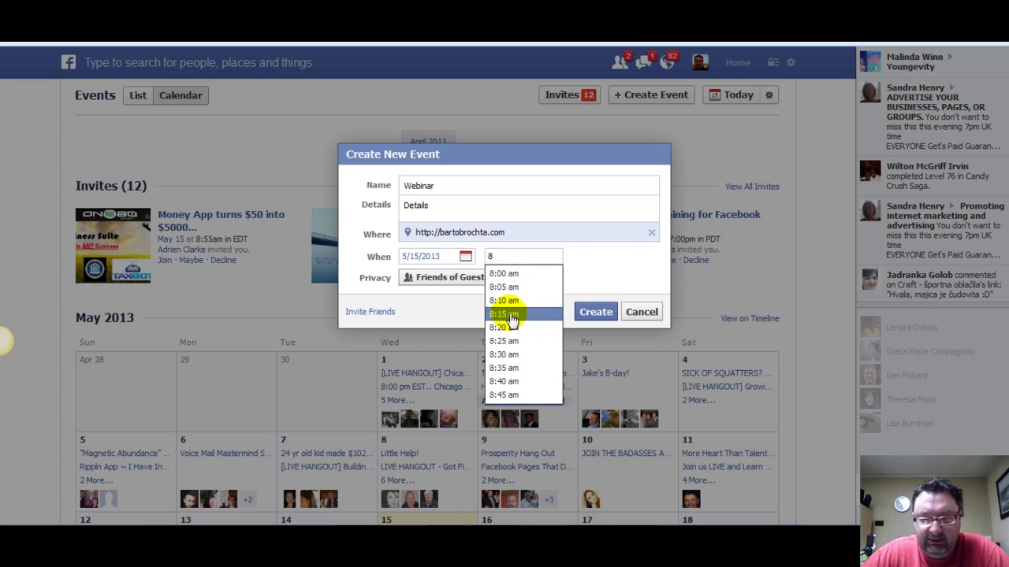
click(510, 315)
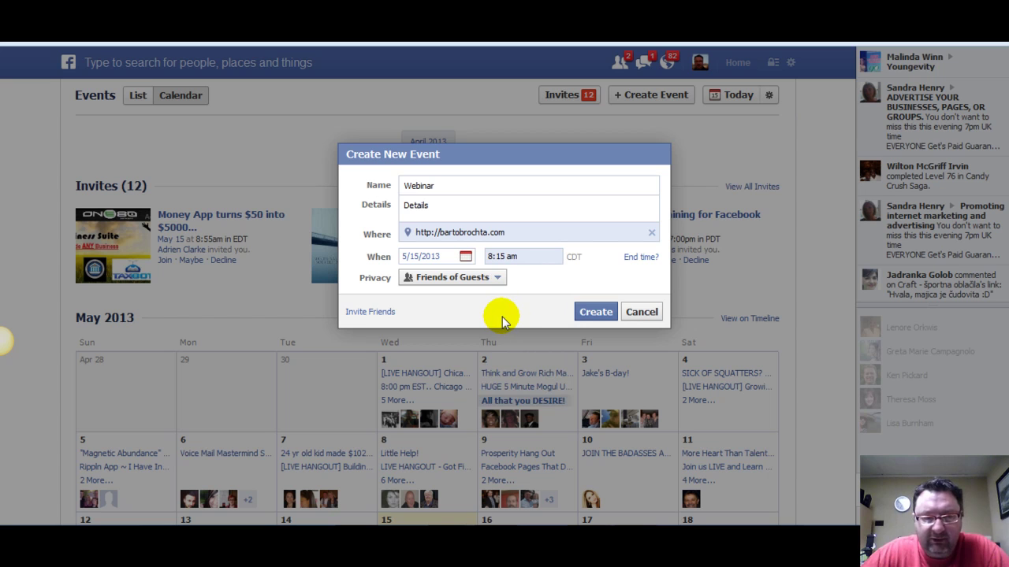
click(494, 291)
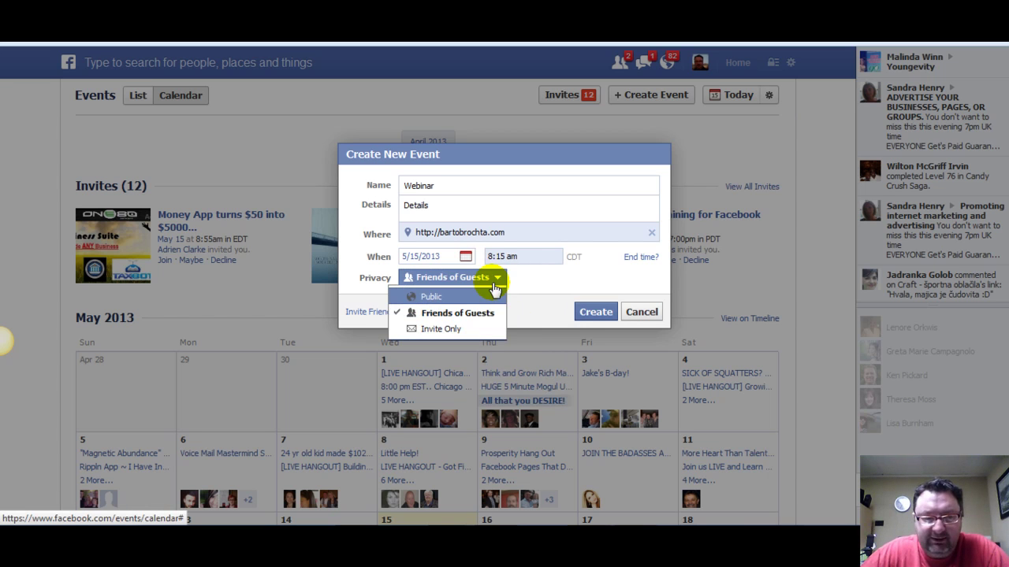
click(430, 298)
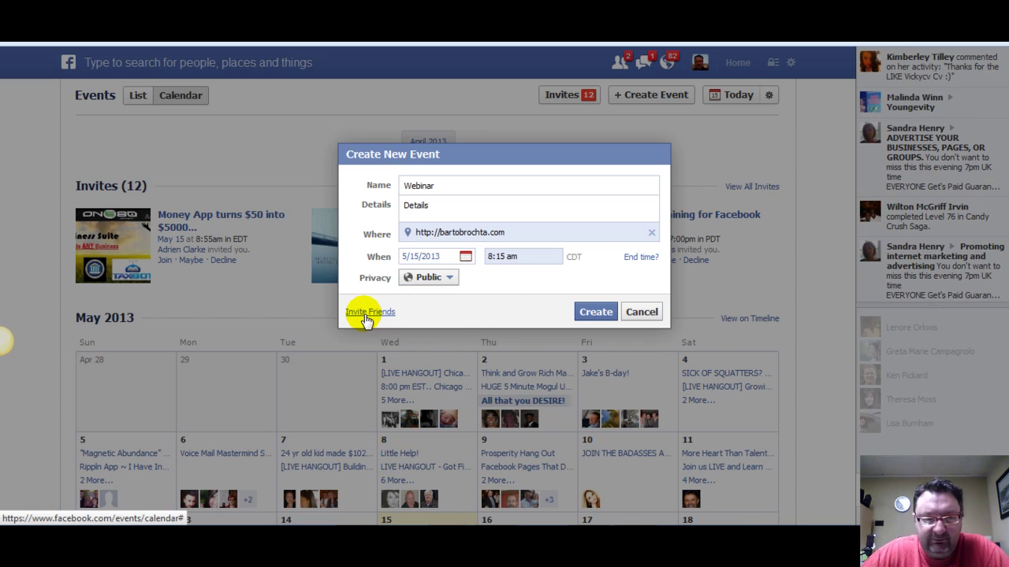
- Open Invite Friends and scroll the friend list to the bottom so every friend loads
click(366, 315)
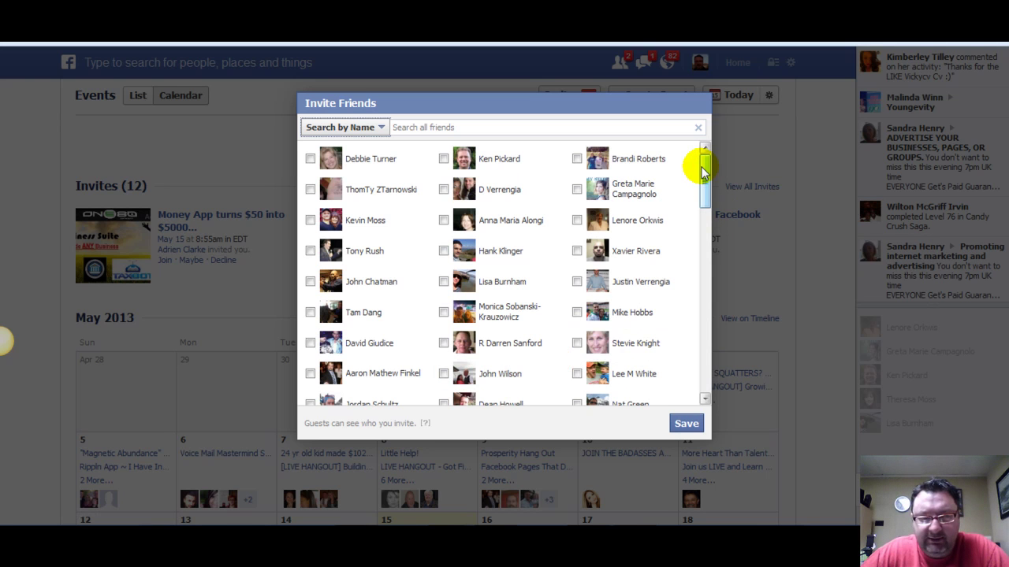
drag(701, 164, 707, 402)
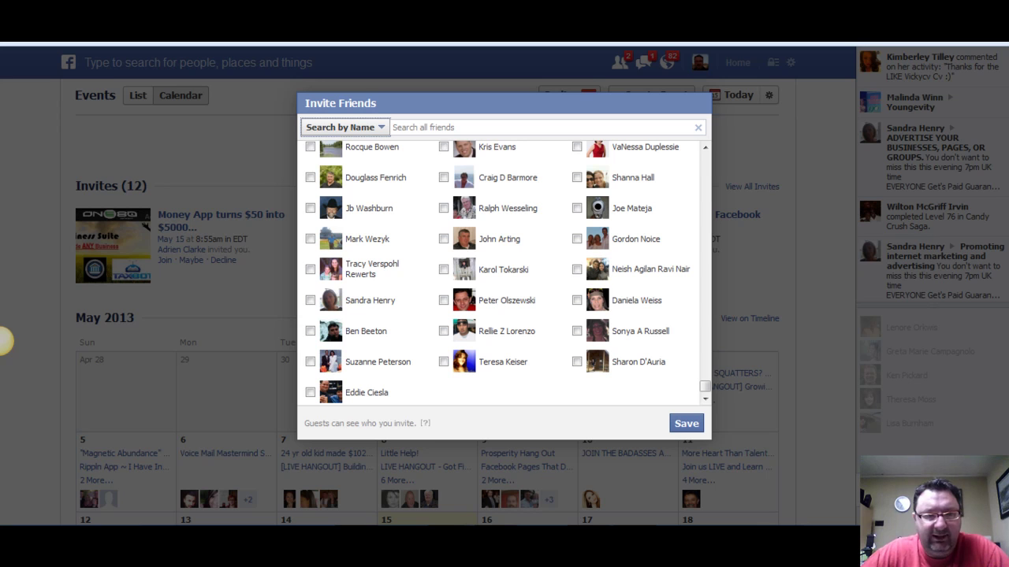
key(alt)
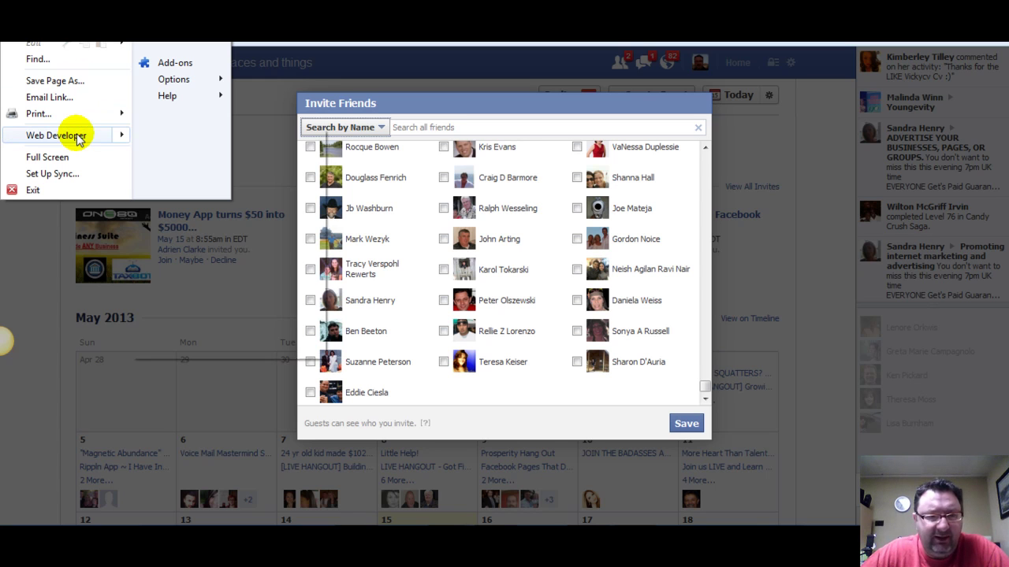
- Launch Firefox's Scratchpad and bring the Notepad invite instructions to the front
mouse_move(79, 140)
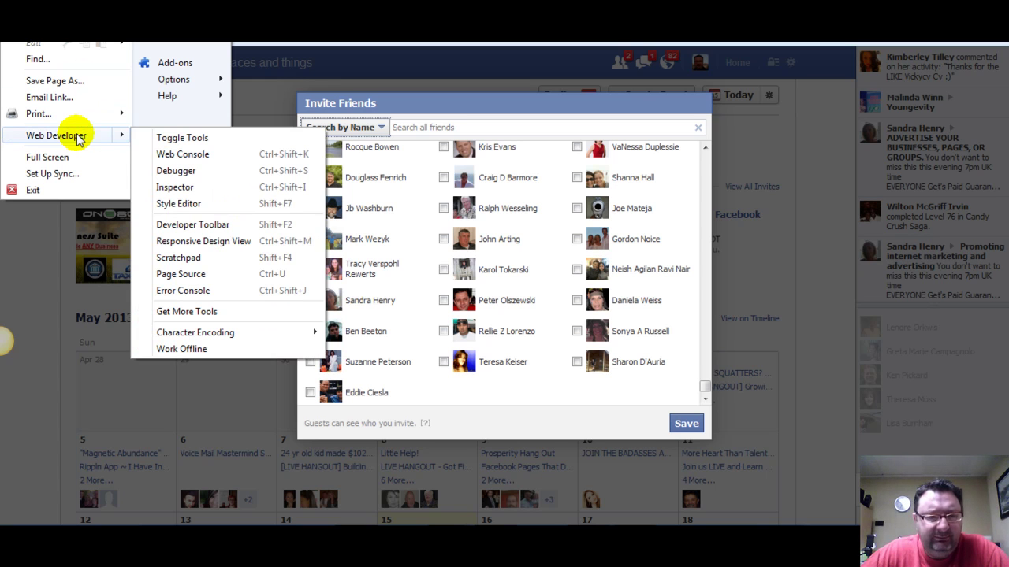
click(210, 260)
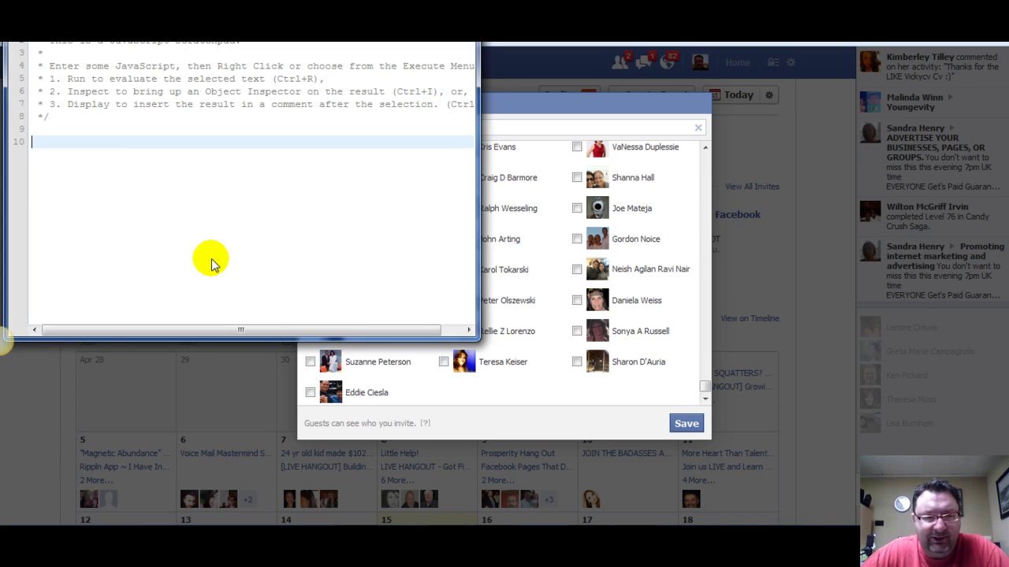
click(532, 523)
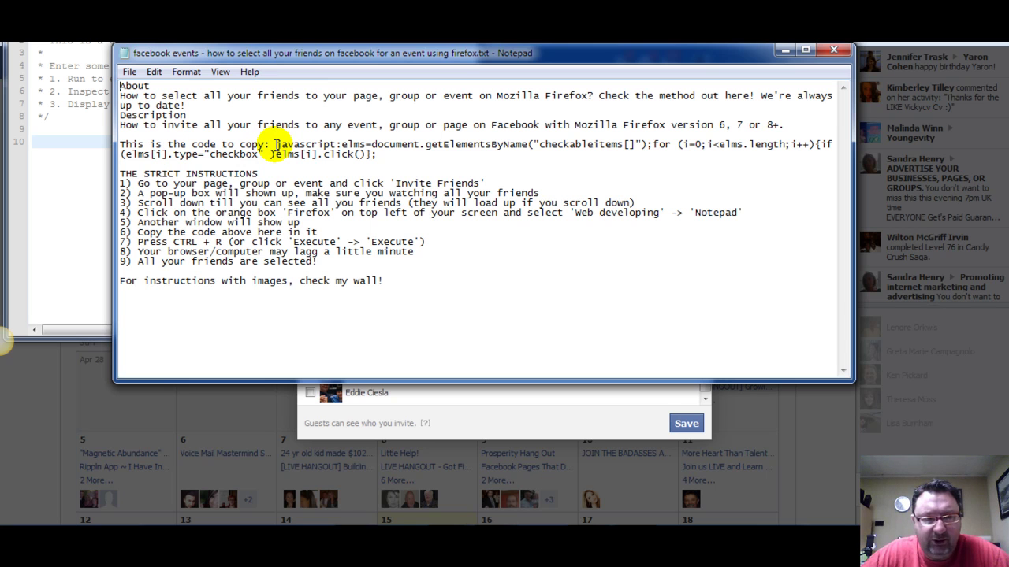
- Copy the checkbox-clicking JavaScript code from Notepad and return to the Scratchpad
drag(275, 145, 377, 154)
key(ctrl+c)
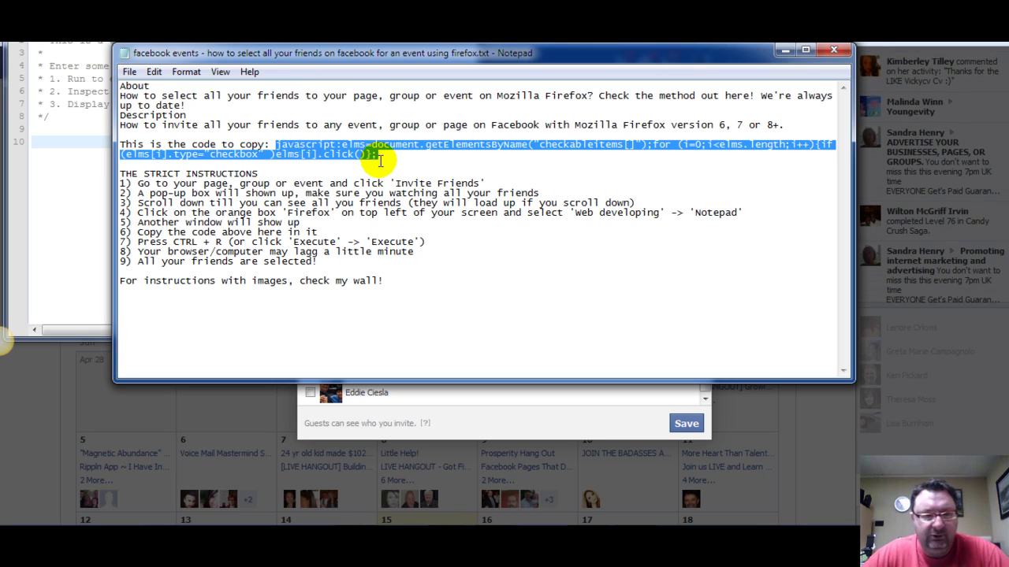
click(79, 181)
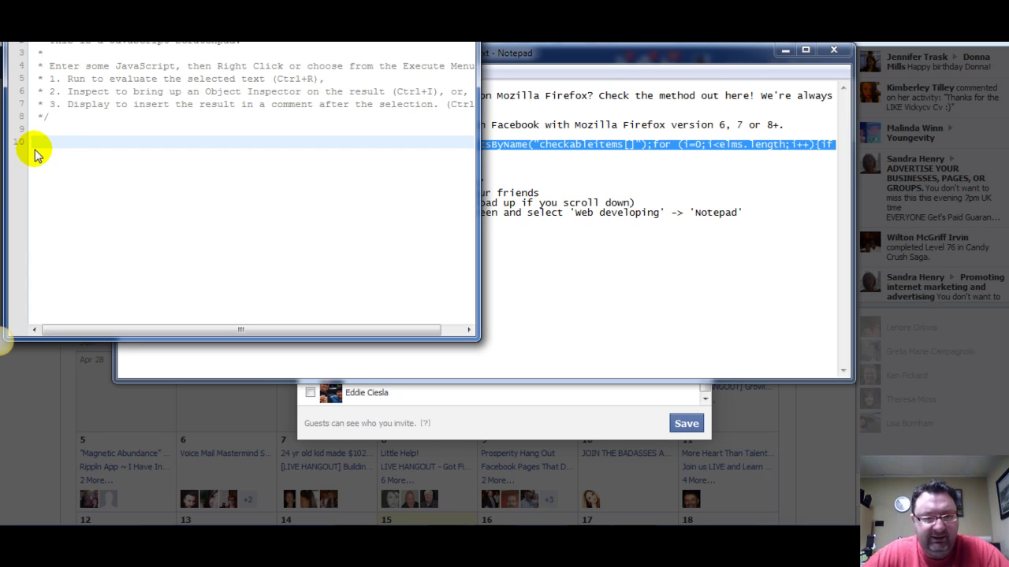
- Paste the select-all-friends script into Scratchpad and minimize Notepad to reveal the ticked invites
key(ctrl+v)
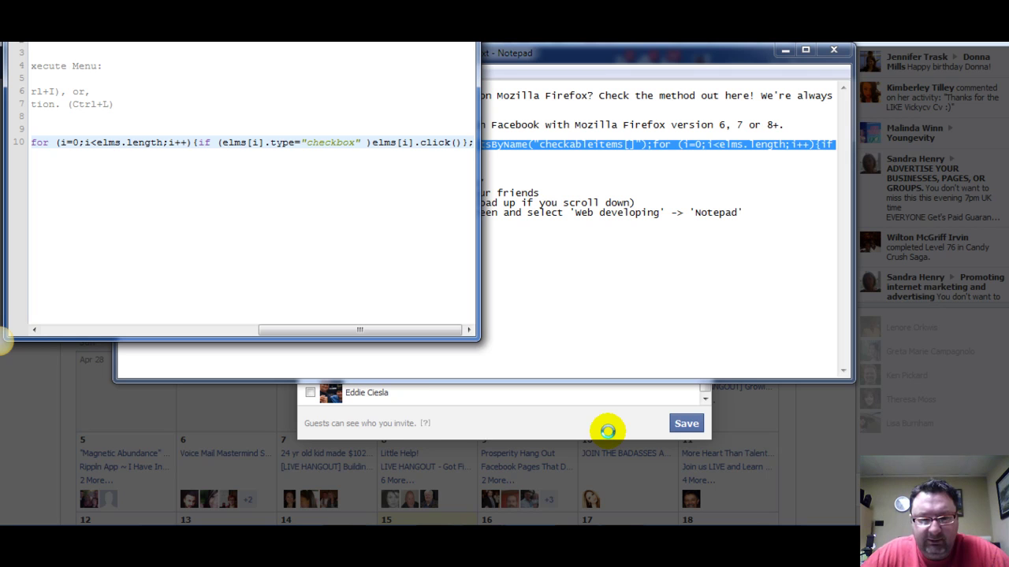
click(788, 52)
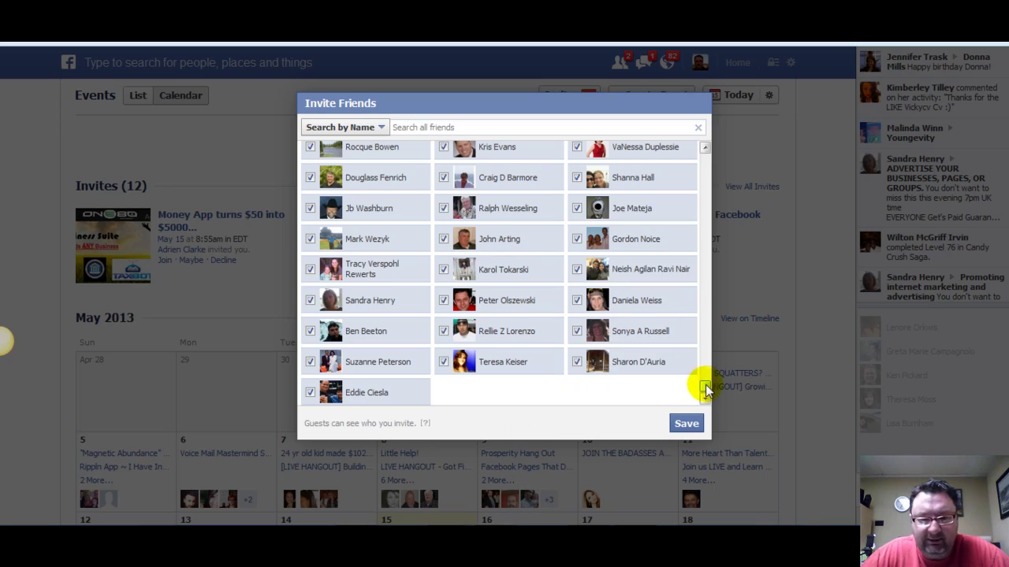
- Scroll the invite list back up and save all 1237 checked friends as invitees
drag(706, 390, 703, 418)
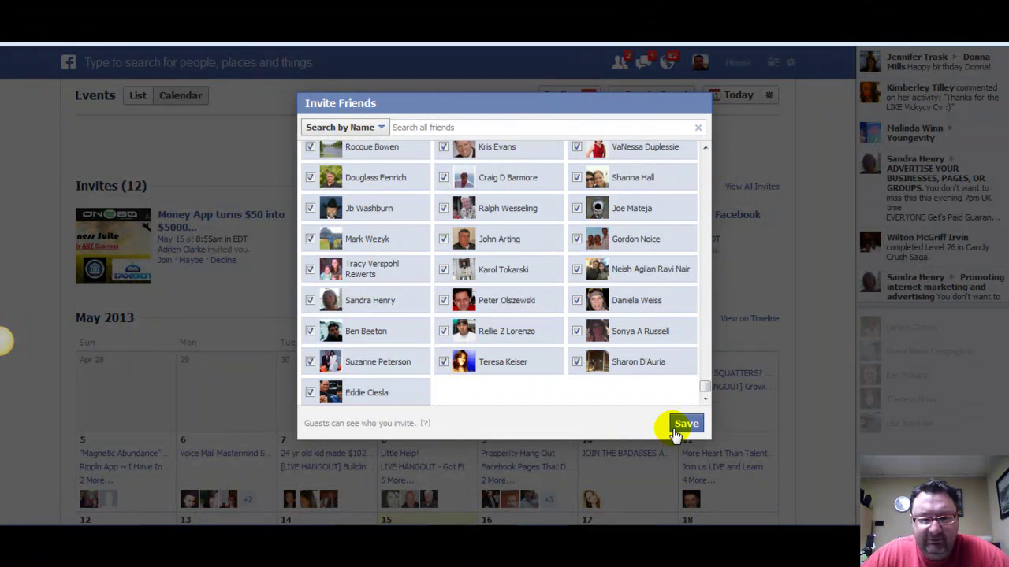
click(684, 424)
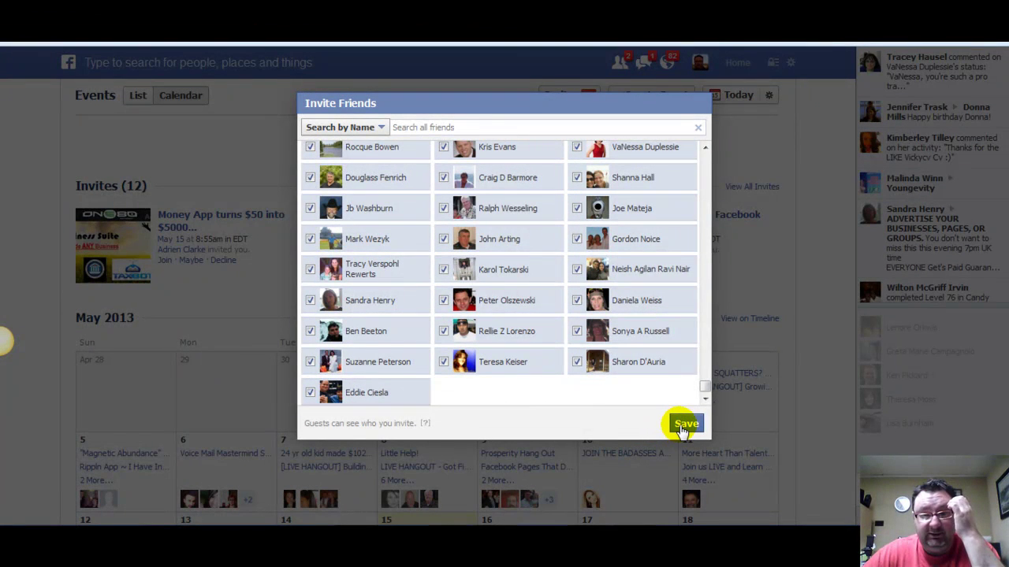
click(684, 427)
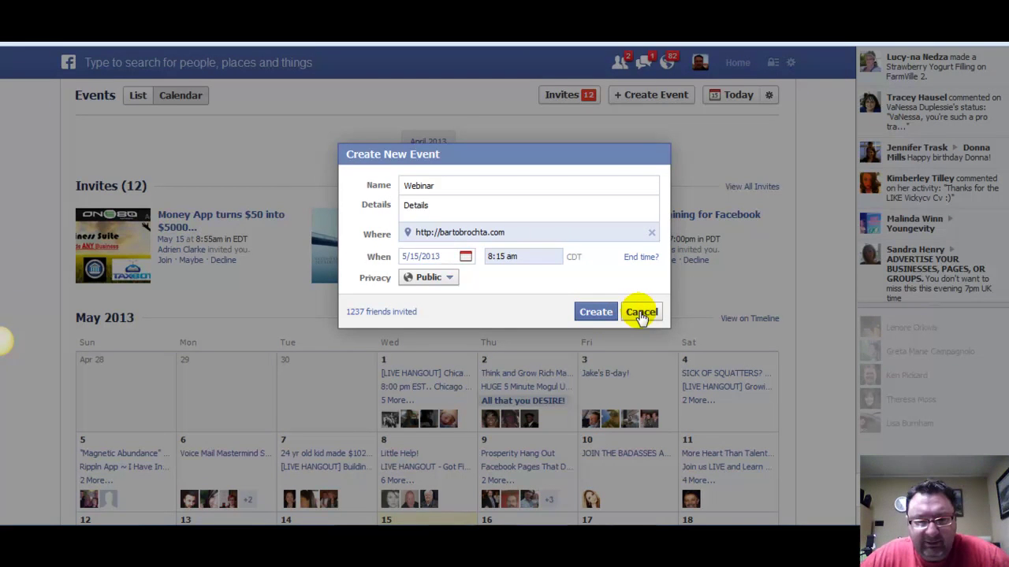
- Cancel the Webinar event form, returning to the May 2013 Events calendar
click(641, 313)
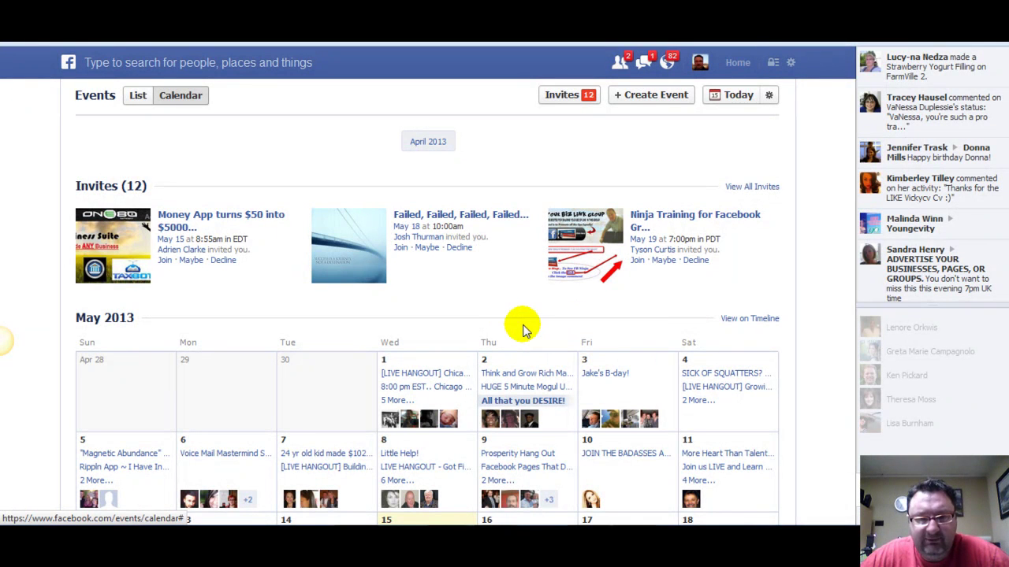